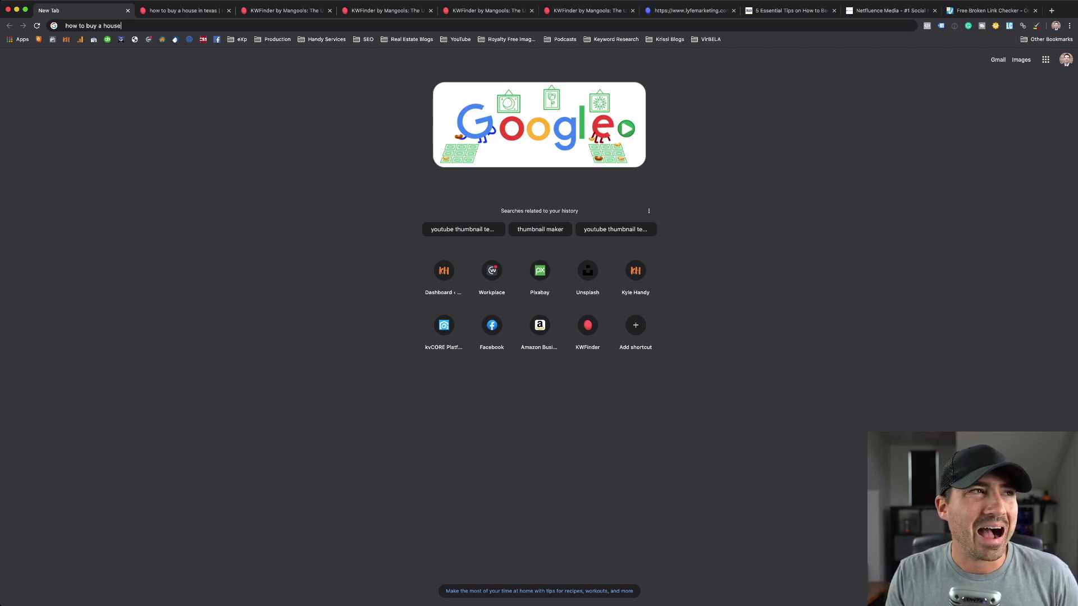
Examine the keyword difficulty and SERP overview of "houses for sale in houston" in the "buying a house in texas" keyword results
{"action": "key", "text": "ctrl+Tab"}
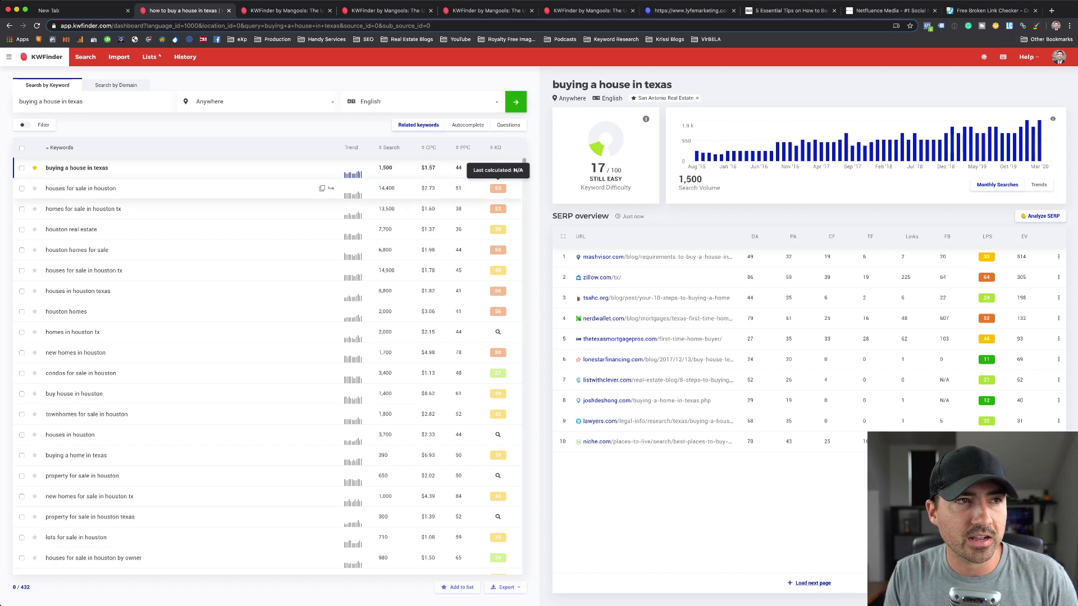
{"action": "left_click", "coordinate": [497, 188]}
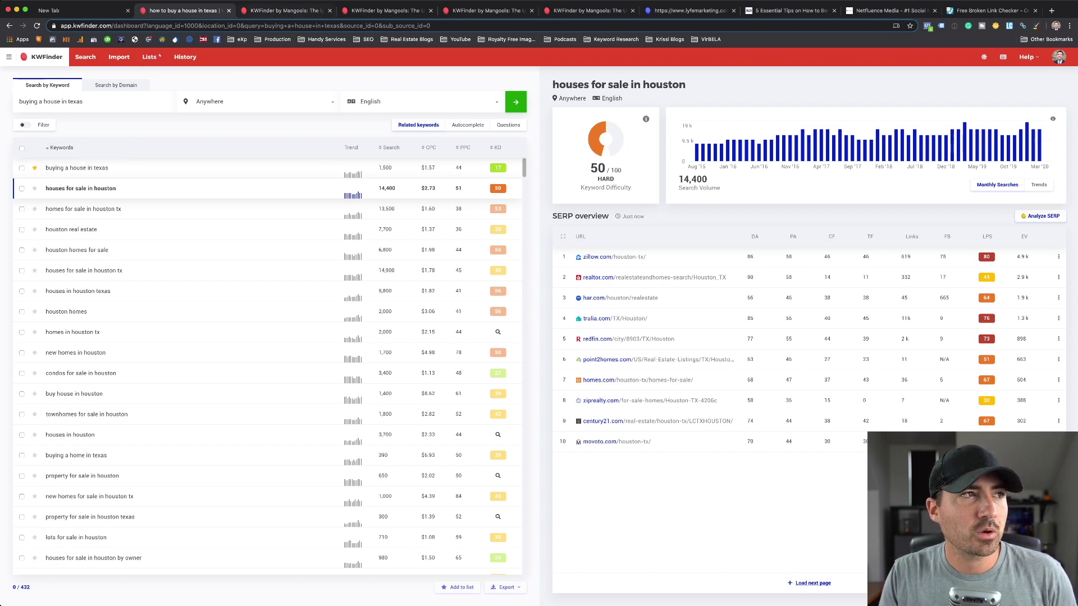
Inspect the keywords "best place to live in san antonio" and "best san antonio realtors" in the San Antonio Real Estate list
{"action": "key", "text": "ctrl+Tab"}
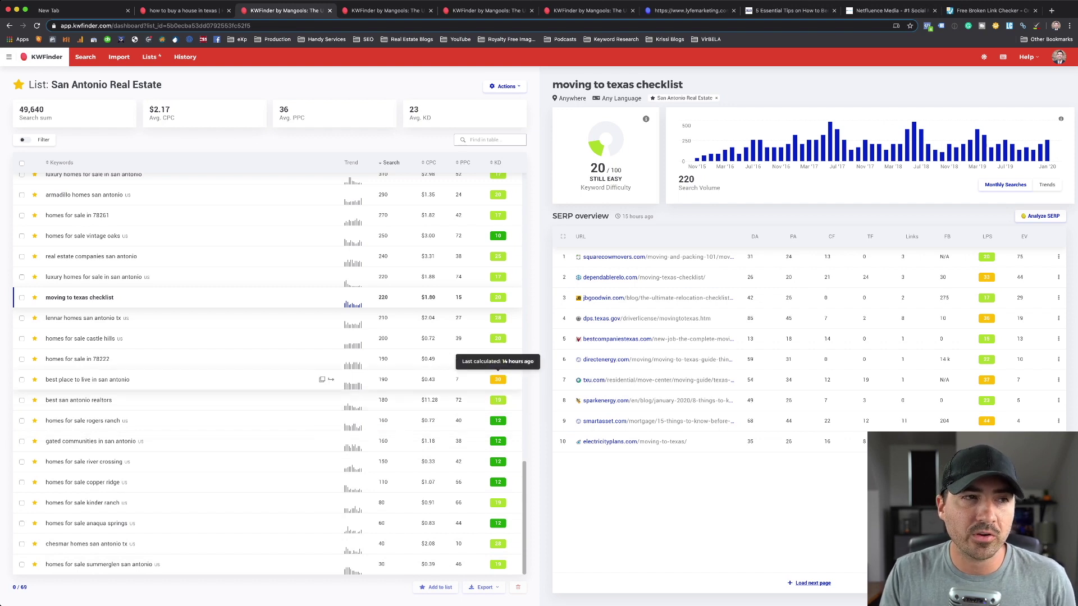
{"action": "left_click", "coordinate": [498, 380]}
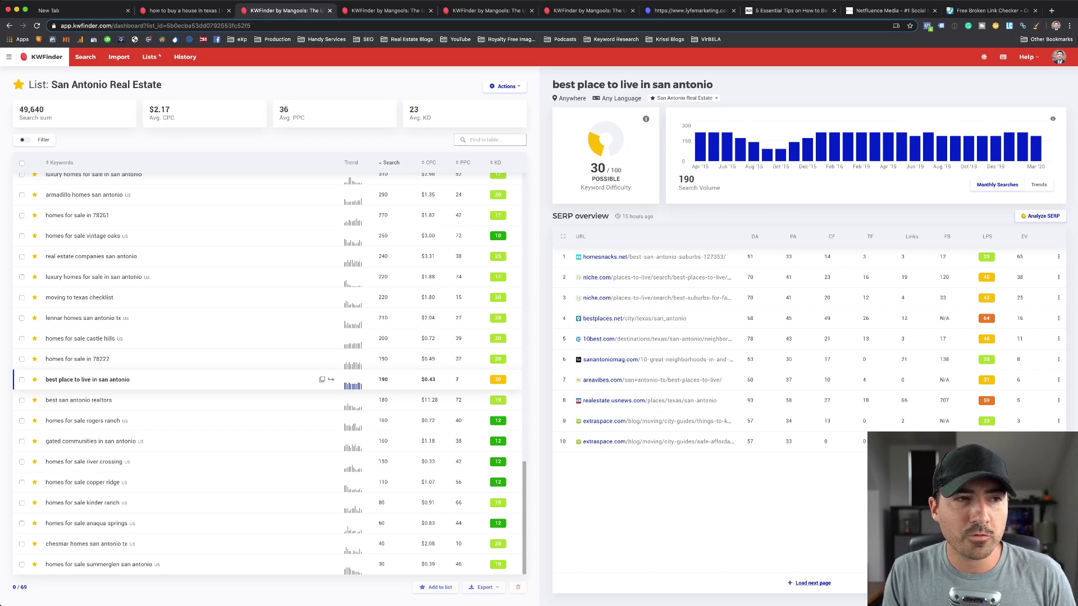
{"action": "mouse_move", "coordinate": [498, 377]}
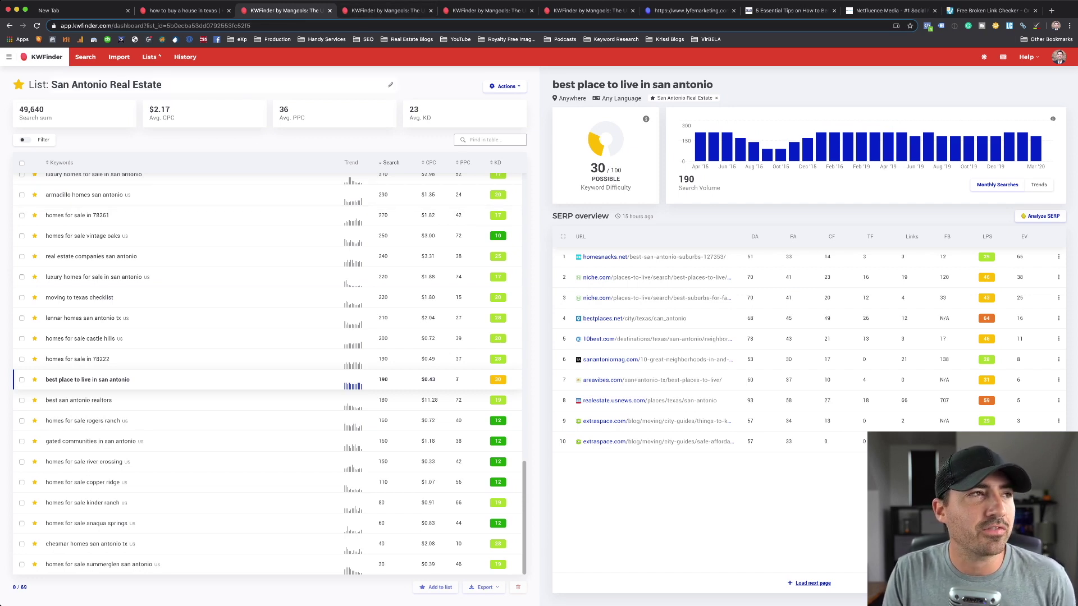
{"action": "key", "text": "ctrl+Tab"}
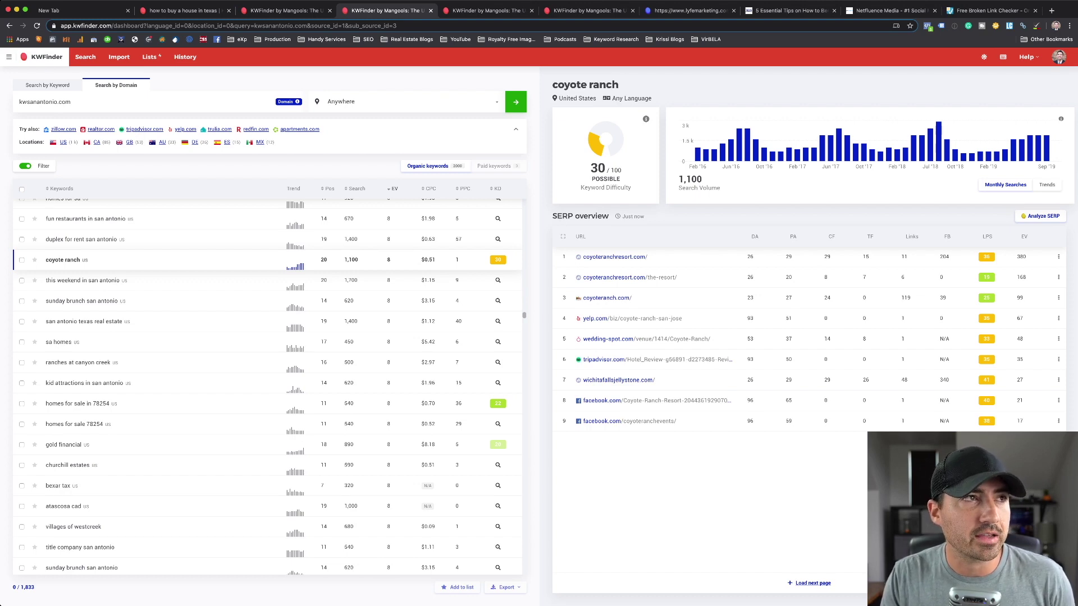
{"action": "left_click", "coordinate": [284, 10]}
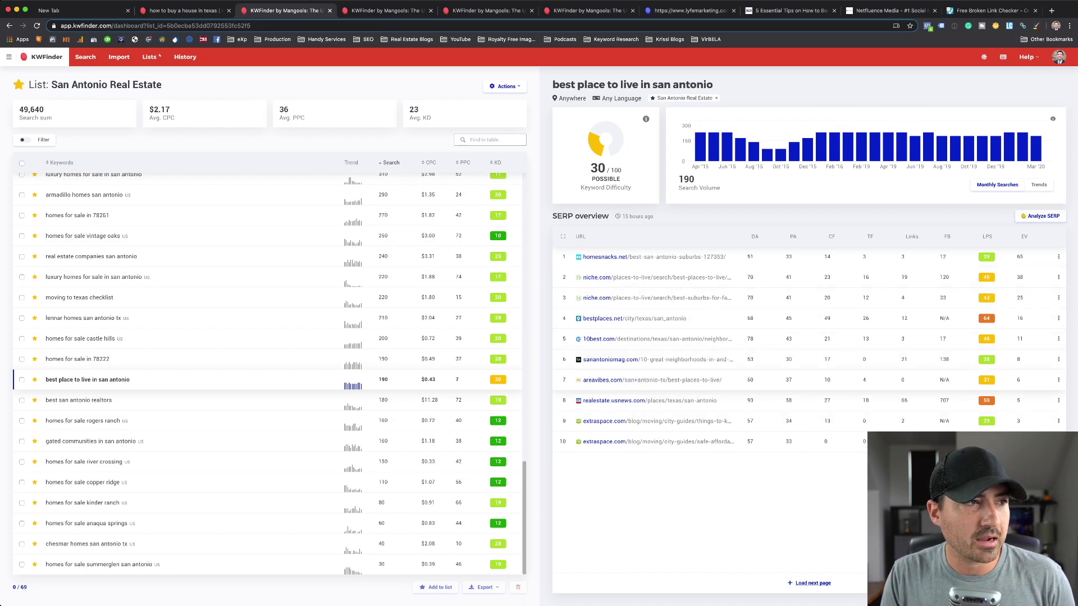
{"action": "left_click", "coordinate": [168, 399]}
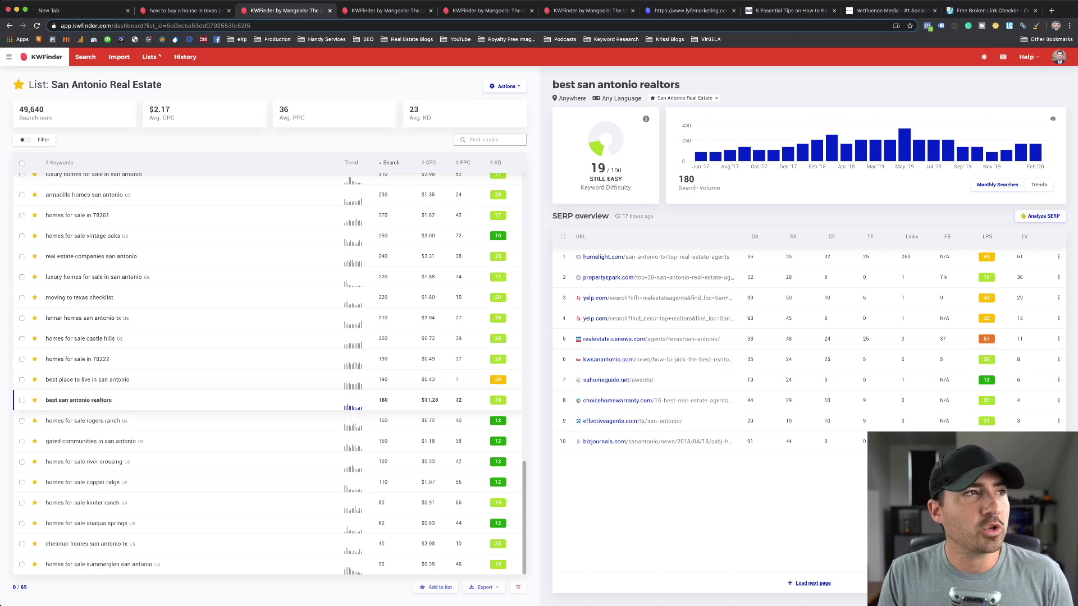
Review the kwsanantonio.com organic keywords by estimated visits and apply the filter with a maximum keyword difficulty of 30
{"action": "key", "text": "ctrl+Tab"}
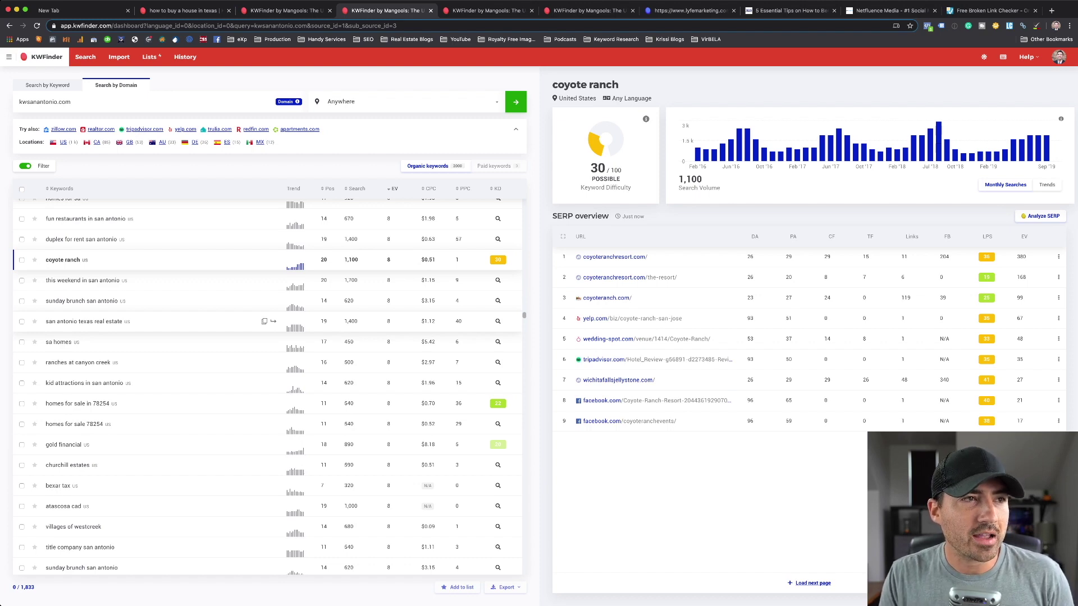
{"action": "scroll", "coordinate": [270, 387], "scroll_direction": "down", "scroll_amount": 15}
{"action": "scroll", "coordinate": [269, 388], "scroll_direction": "up", "scroll_amount": 10}
{"action": "scroll", "coordinate": [270, 272], "scroll_direction": "up", "scroll_amount": 10}
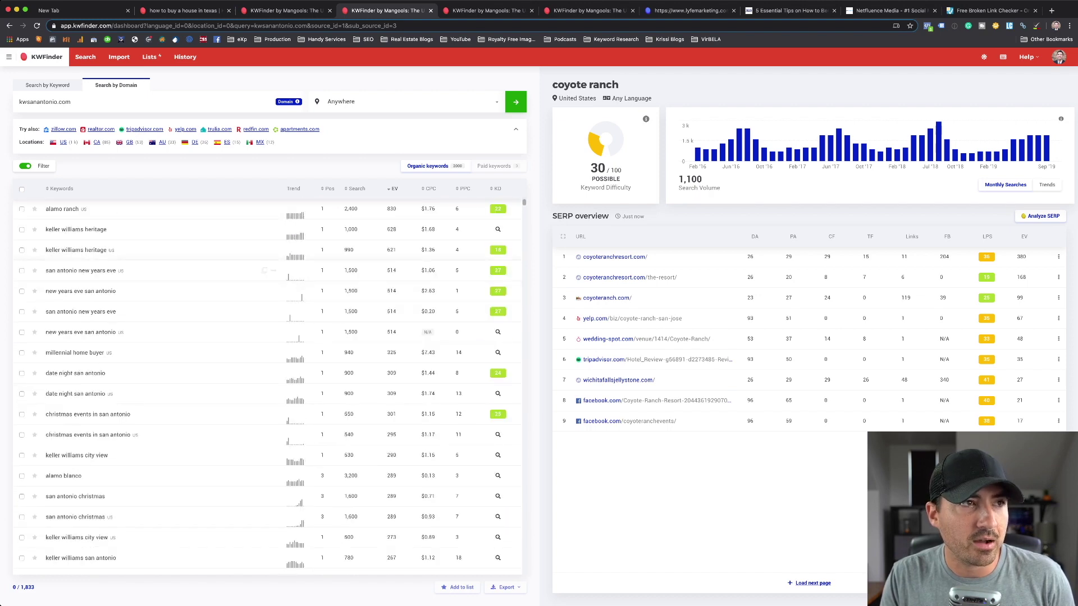
{"action": "mouse_move", "coordinate": [395, 188]}
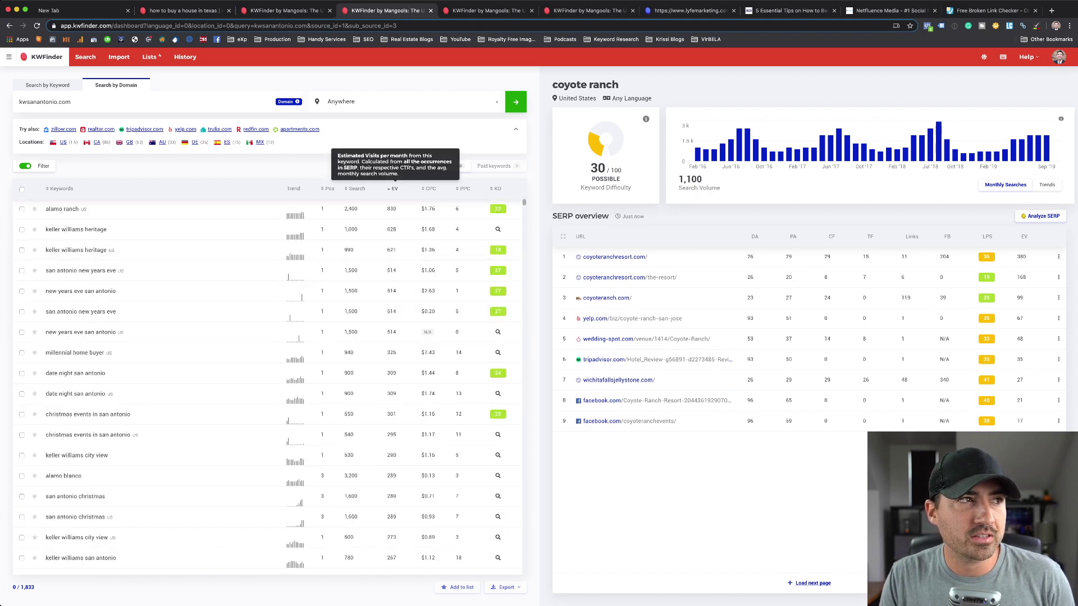
{"action": "left_click", "coordinate": [43, 166]}
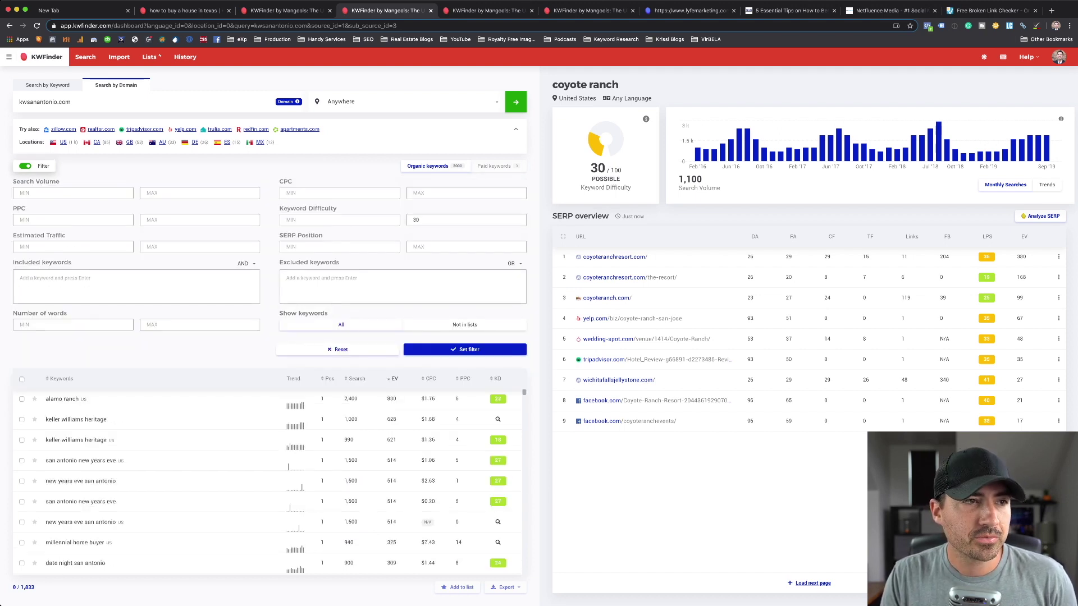
{"action": "left_click", "coordinate": [469, 349]}
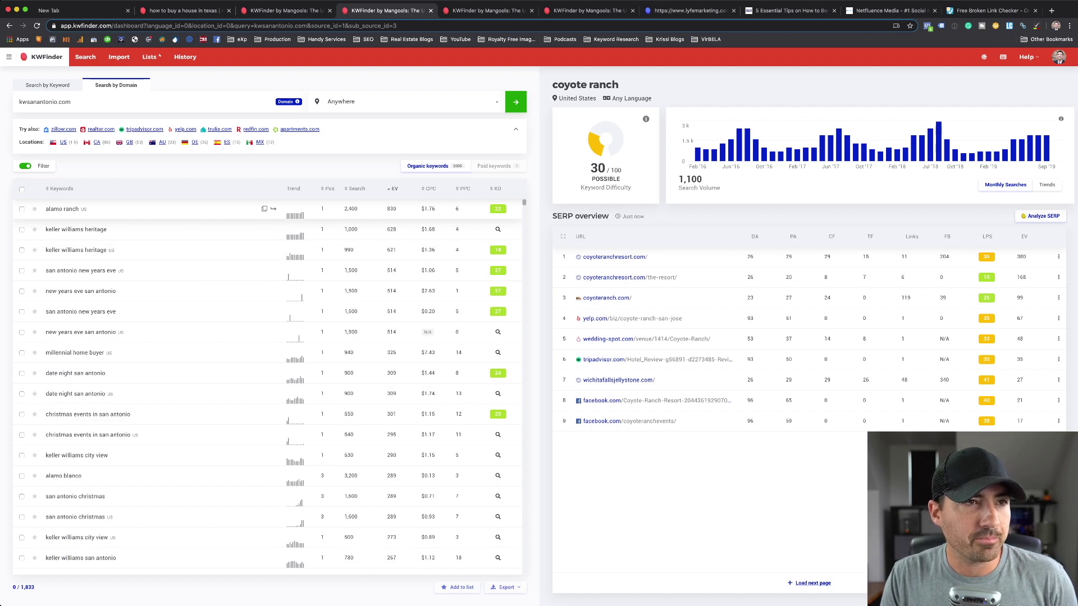
Inspect the difficulty and ranking pages of "alamo ranch", "keller williams heritage" and "new years eve san antonio" among the kwsanantonio.com keywords
{"action": "left_click", "coordinate": [169, 208]}
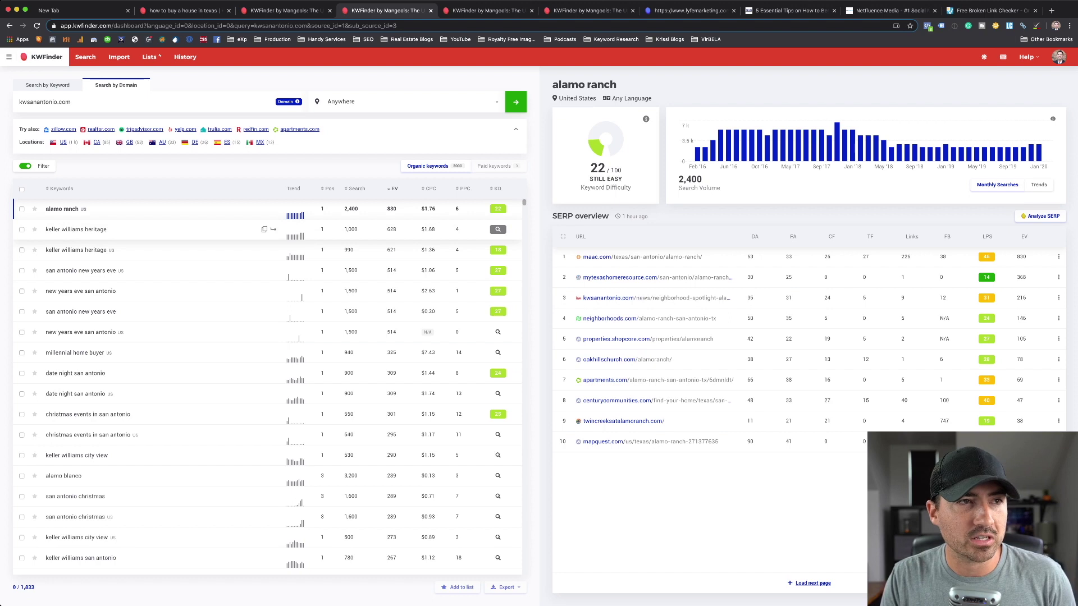
{"action": "left_click", "coordinate": [498, 229]}
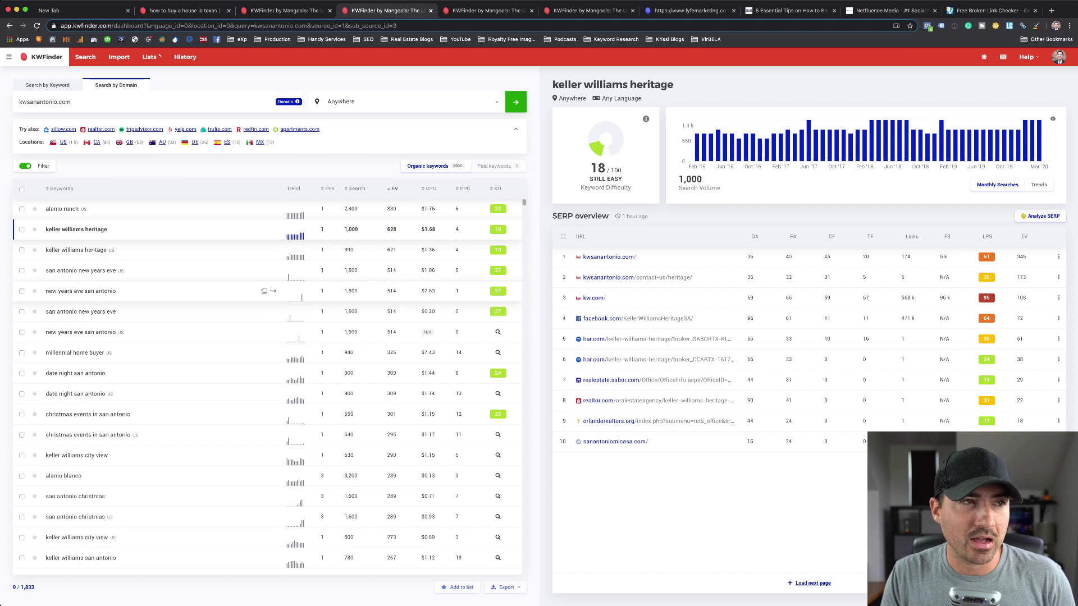
{"action": "left_click", "coordinate": [80, 291]}
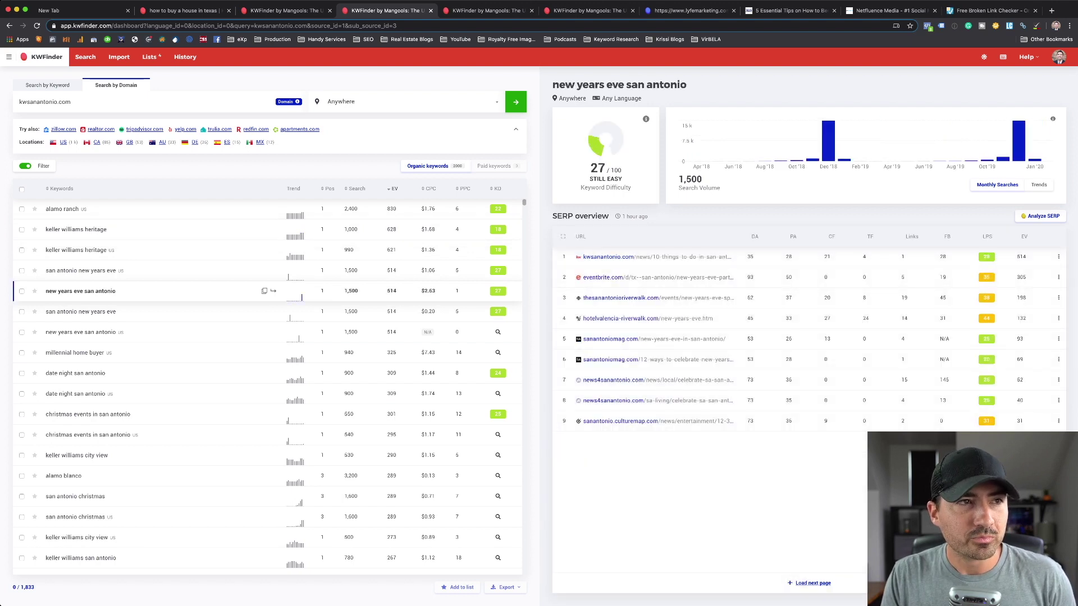
{"action": "mouse_move", "coordinate": [498, 291]}
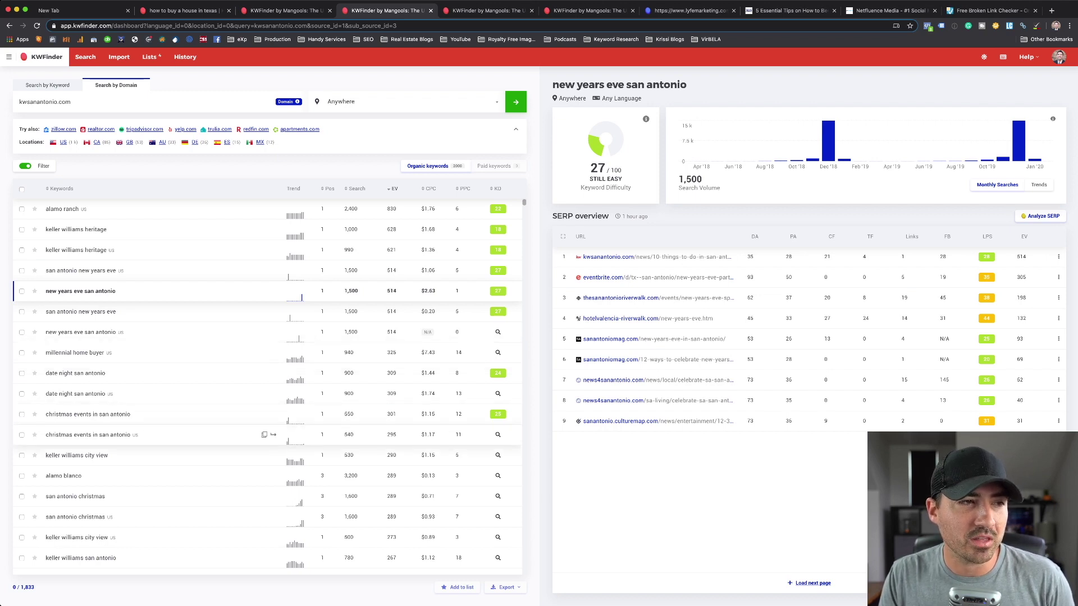
{"action": "scroll", "coordinate": [268, 496], "scroll_direction": "down", "scroll_amount": 2}
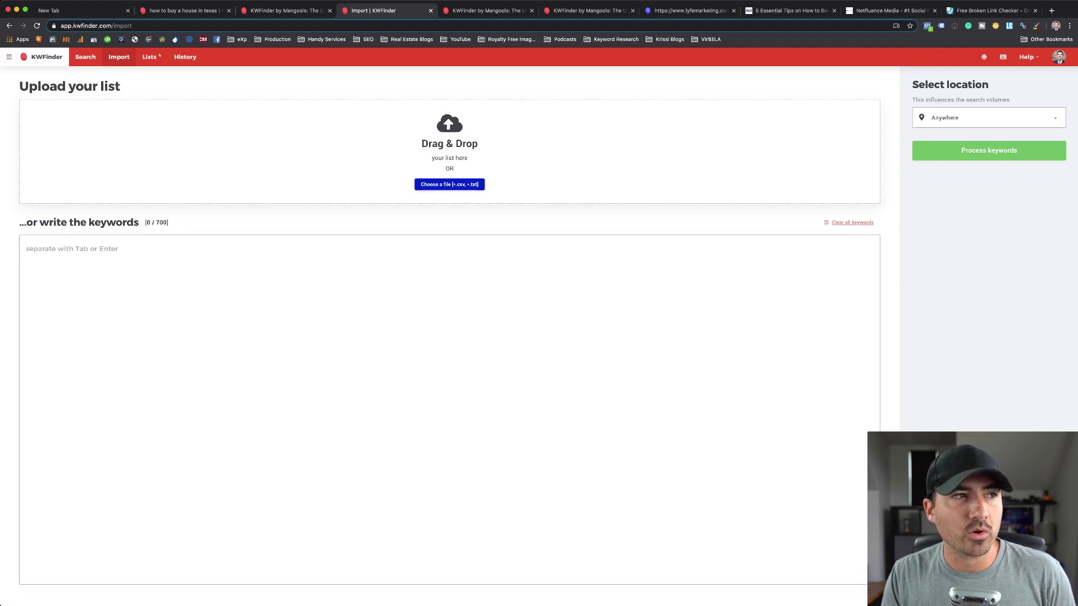
Activate the field for writing keywords on the keyword import page
{"action": "left_click", "coordinate": [26, 249]}
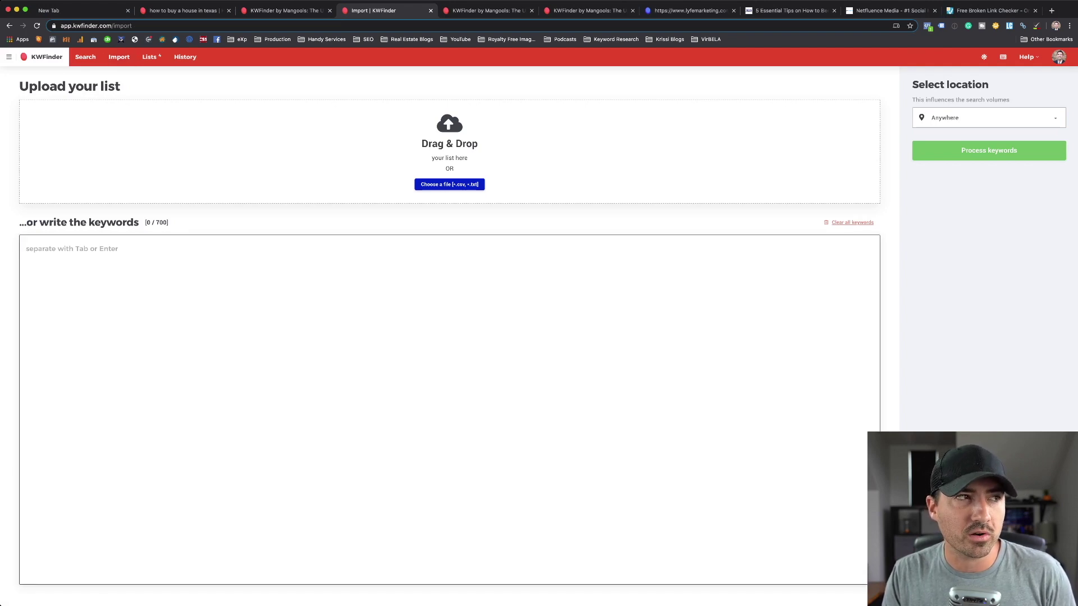
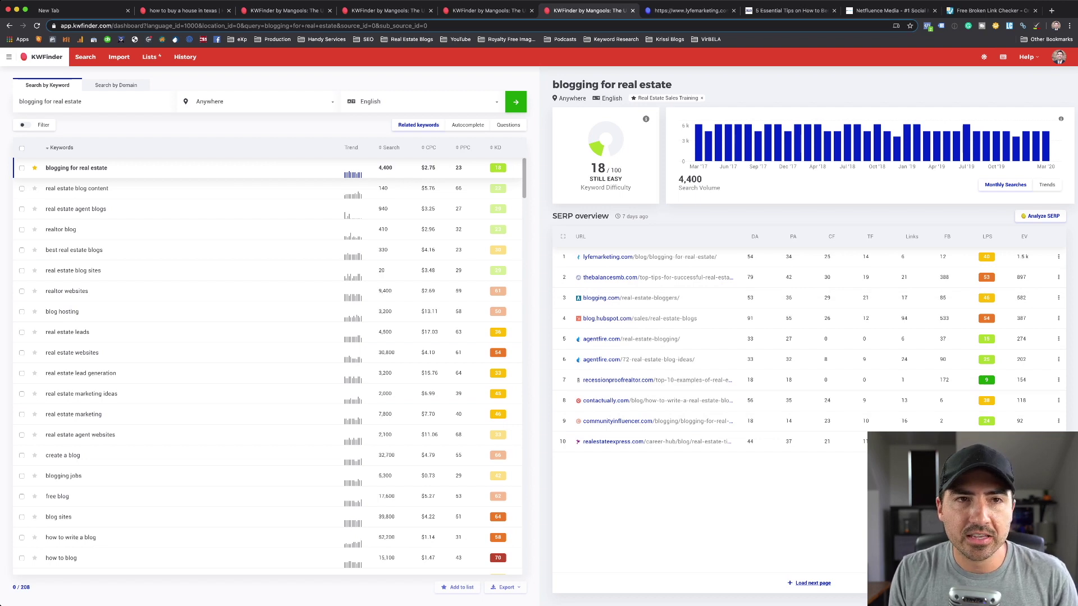
Show the backlinks of the top-ranking lyfemarketing.com result for the keyword "blogging for real estate"
{"action": "mouse_move", "coordinate": [904, 318]}
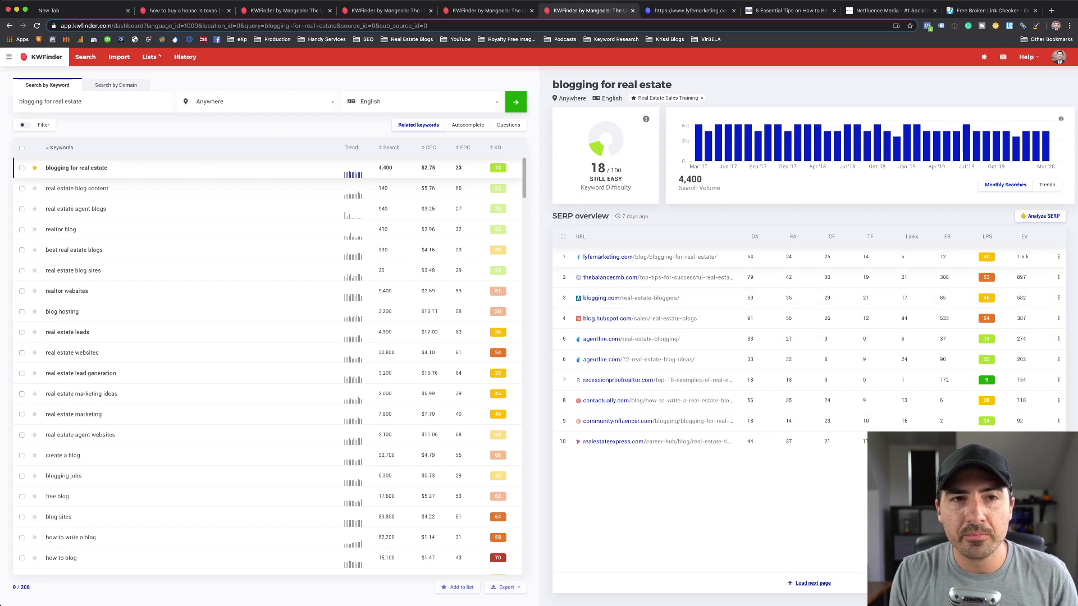
{"action": "mouse_move", "coordinate": [903, 256]}
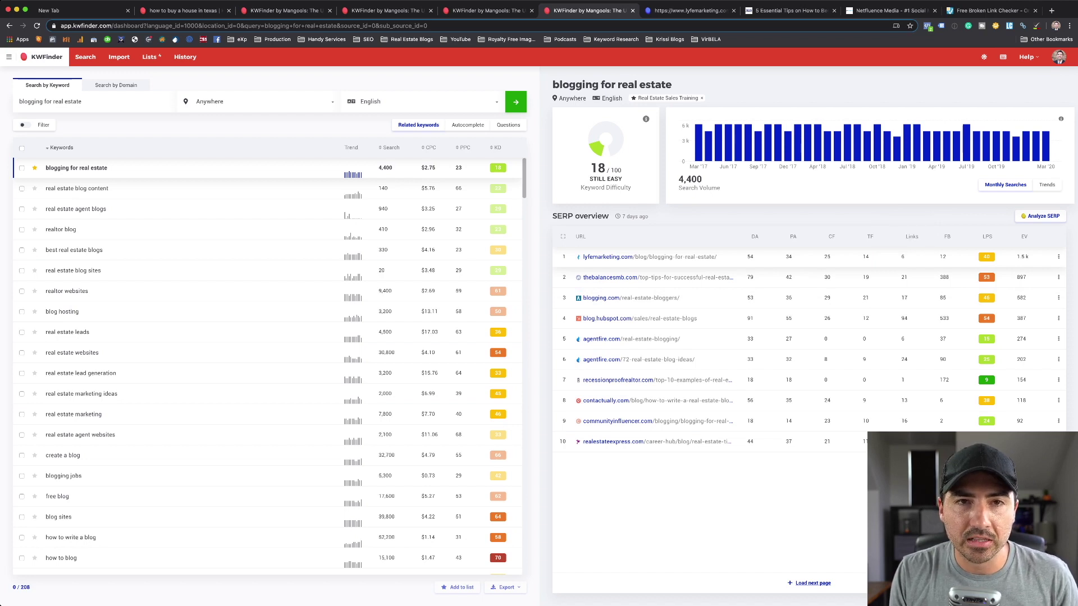
{"action": "left_click", "coordinate": [1058, 256]}
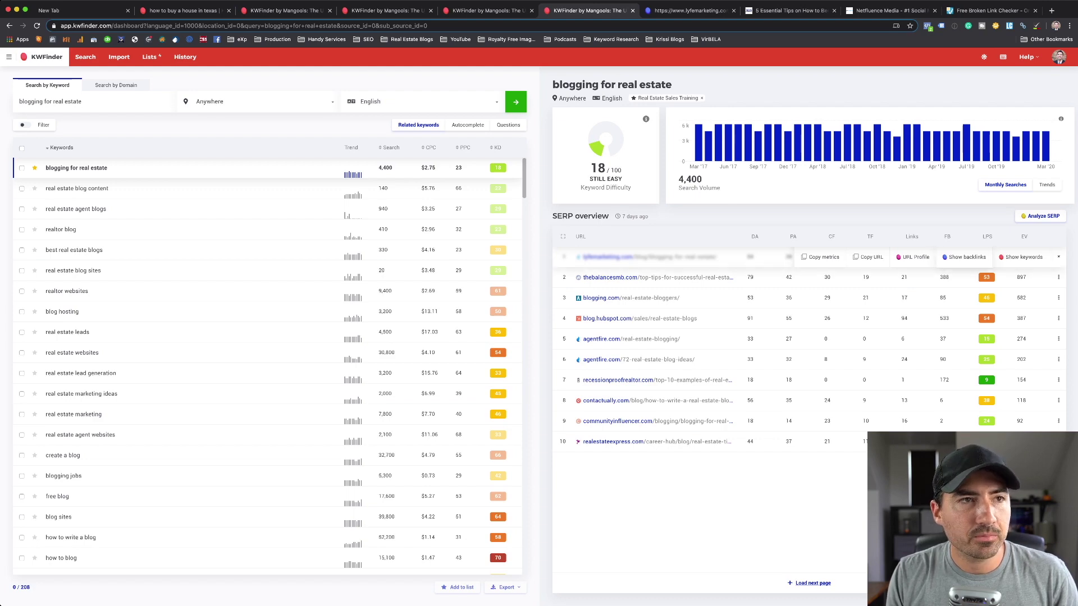
{"action": "left_click", "coordinate": [964, 257]}
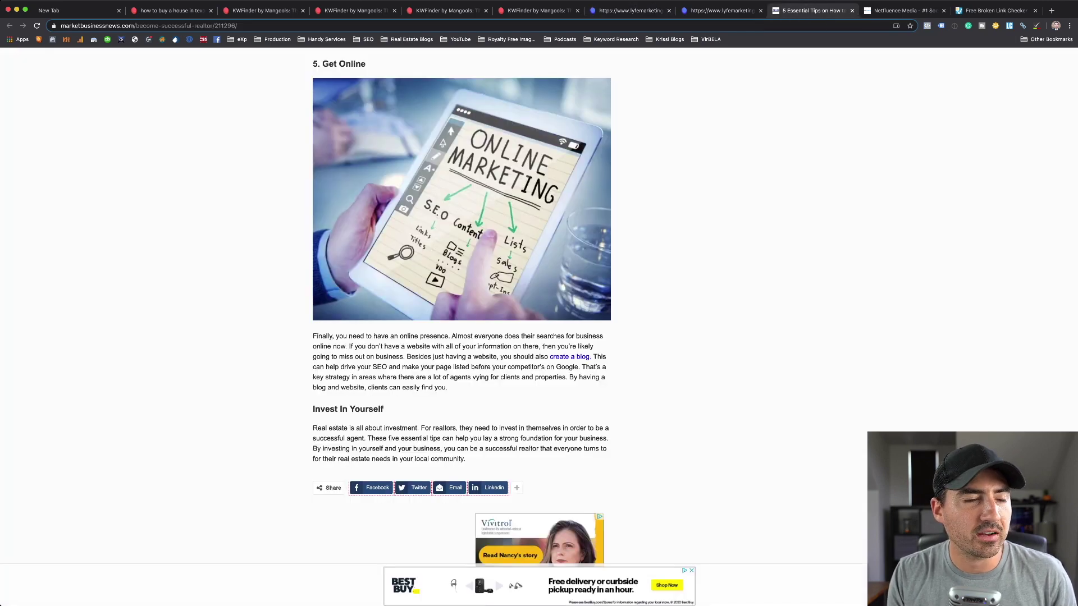
Examine the "create a blog" and "capture more leads" backlinks in the marketbusinessnews.com and netfluencemedia.com articles that link to lyfemarketing.com
{"action": "scroll", "coordinate": [461, 314], "scroll_direction": "up", "scroll_amount": 2}
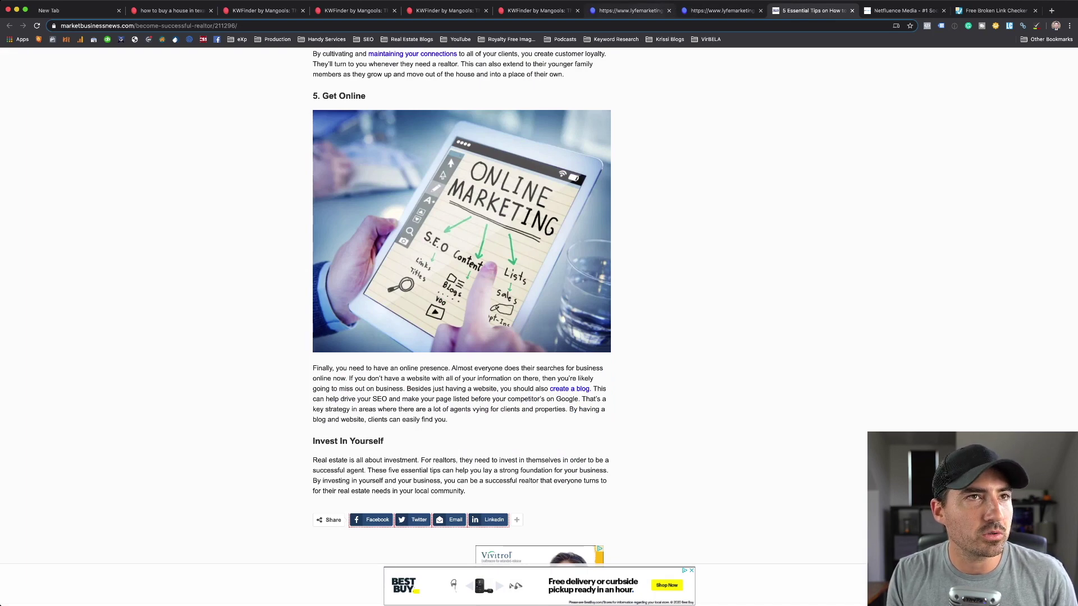
{"action": "key", "text": "ctrl+shift+Tab"}
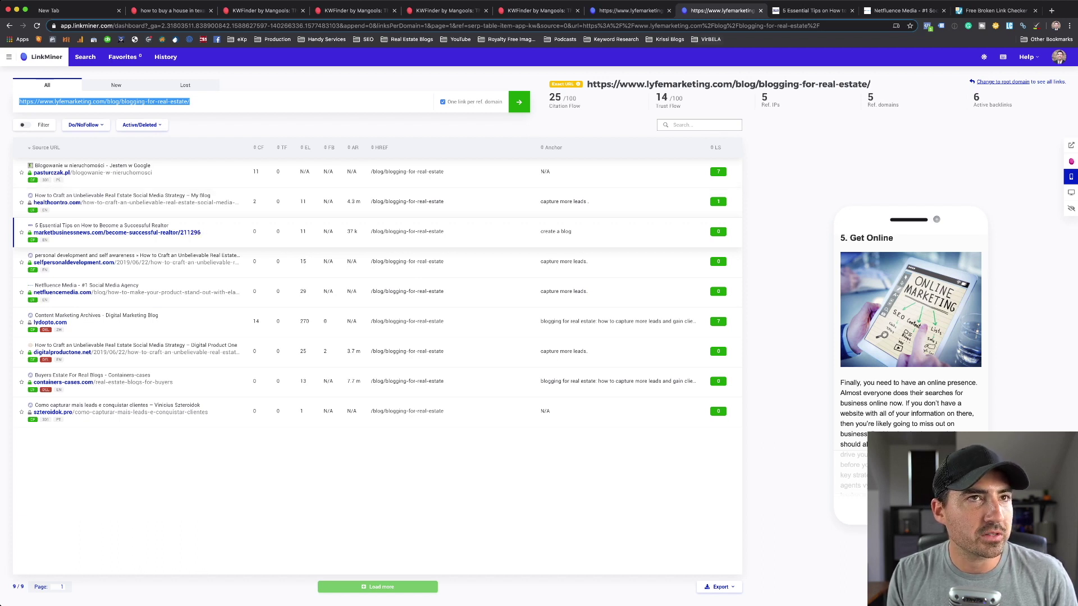
{"action": "key", "text": "ctrl+Tab"}
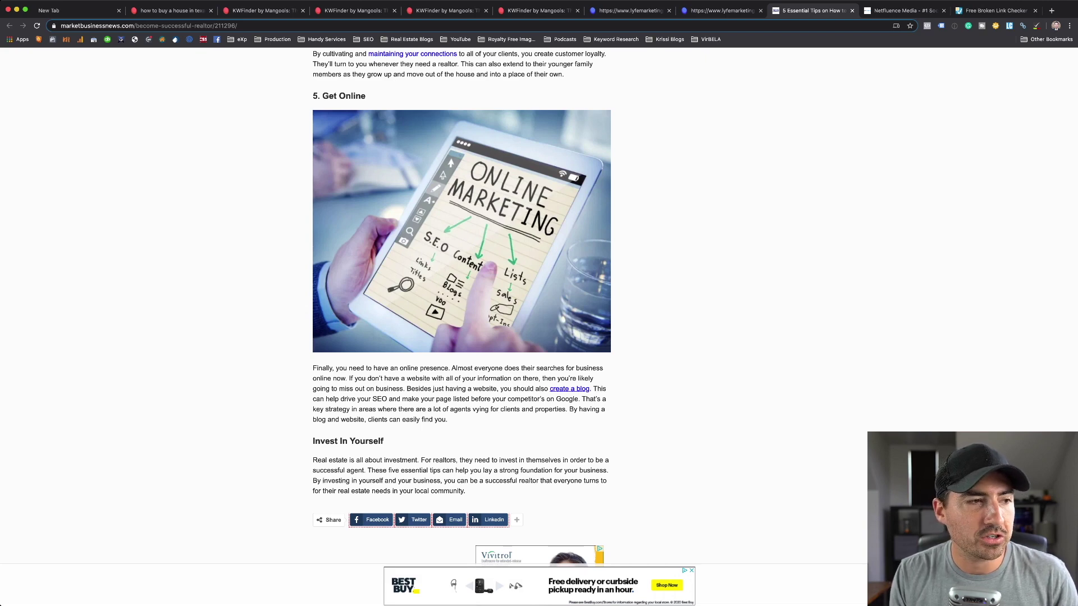
{"action": "key", "text": "ctrl+Tab"}
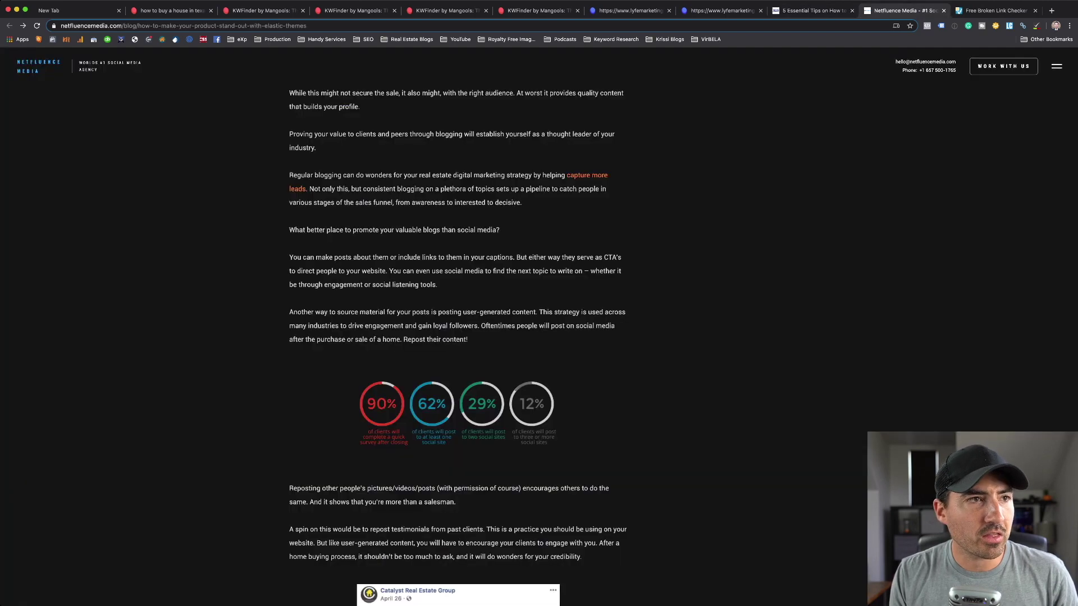
{"action": "scroll", "coordinate": [589, 231], "scroll_direction": "up", "scroll_amount": 2}
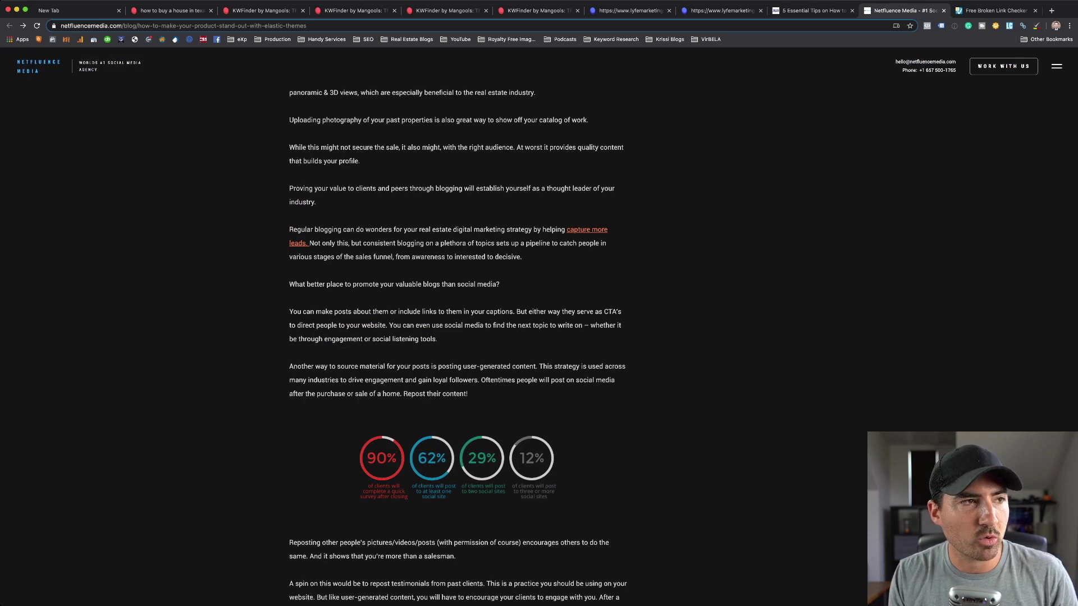
{"action": "scroll", "coordinate": [458, 345], "scroll_direction": "up", "scroll_amount": 1}
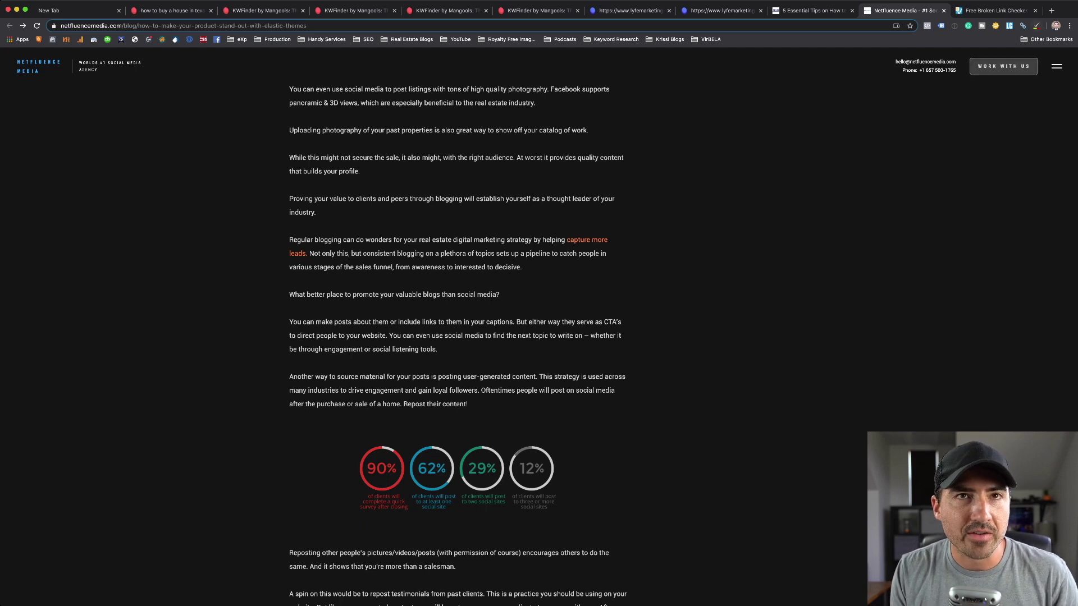
Check the netfluencemedia.com article for broken links with the link-checking extension and follow its "capture more leads" link before returning to the article
{"action": "left_click", "coordinate": [1036, 26]}
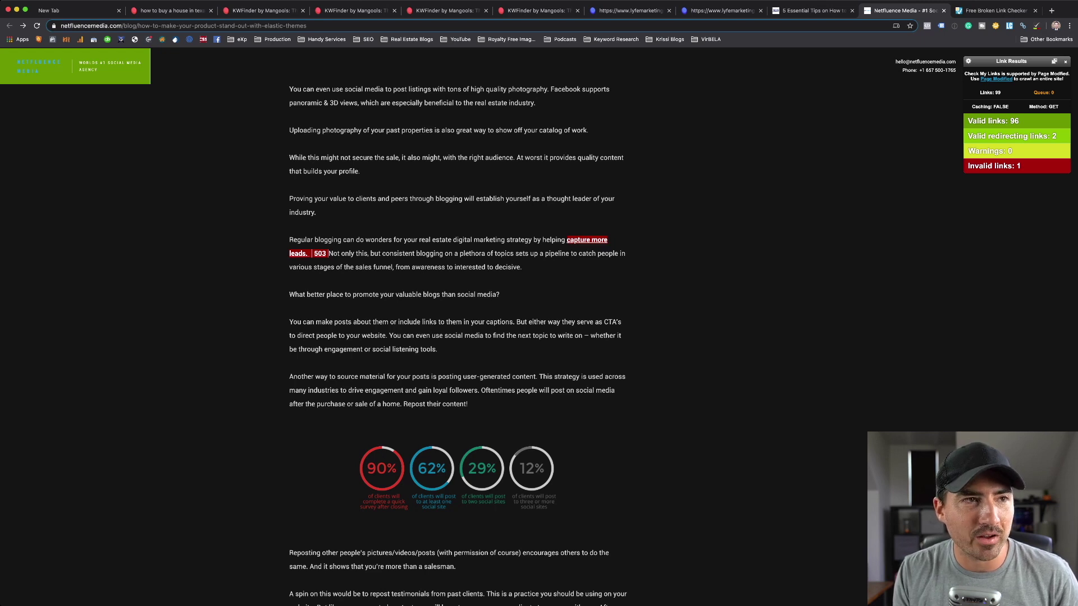
{"action": "left_click", "coordinate": [586, 240]}
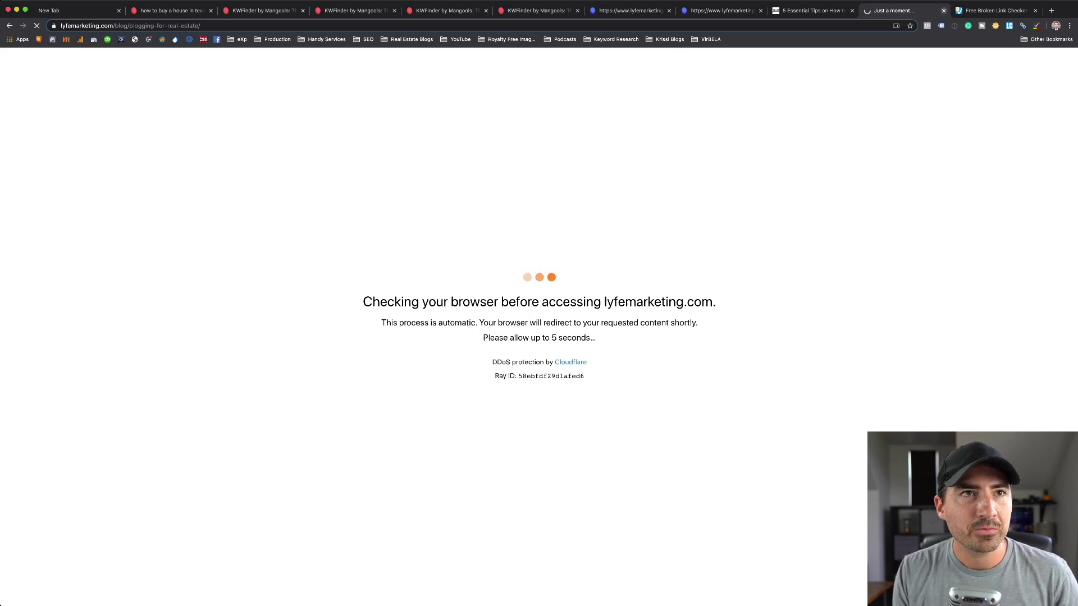
{"action": "key", "text": "ctrl+shift+Tab"}
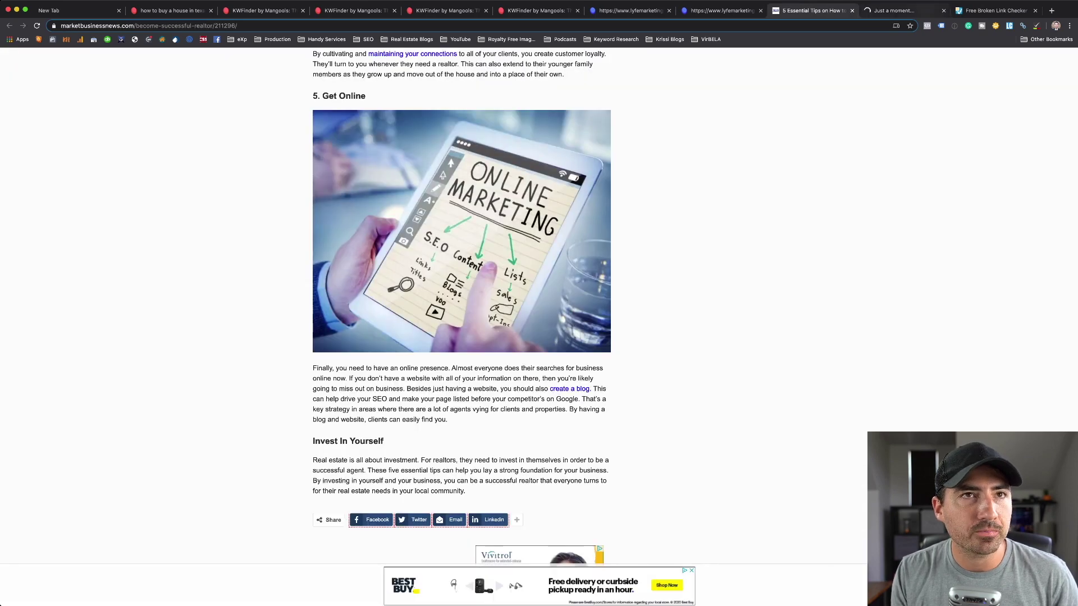
{"action": "key", "text": "ctrl+Tab"}
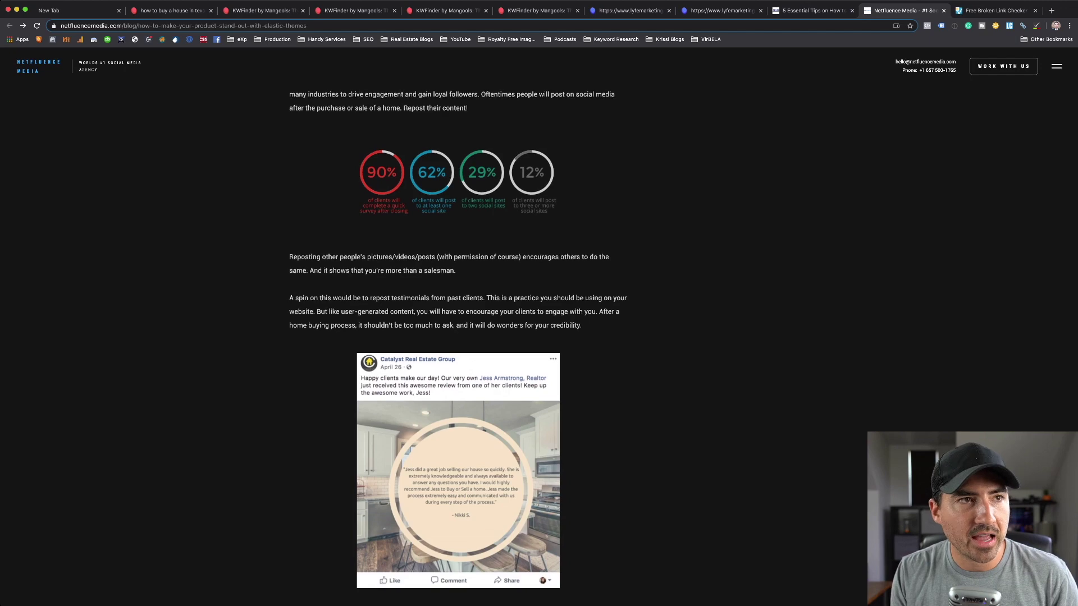
{"action": "scroll", "coordinate": [458, 346], "scroll_direction": "up", "scroll_amount": 6}
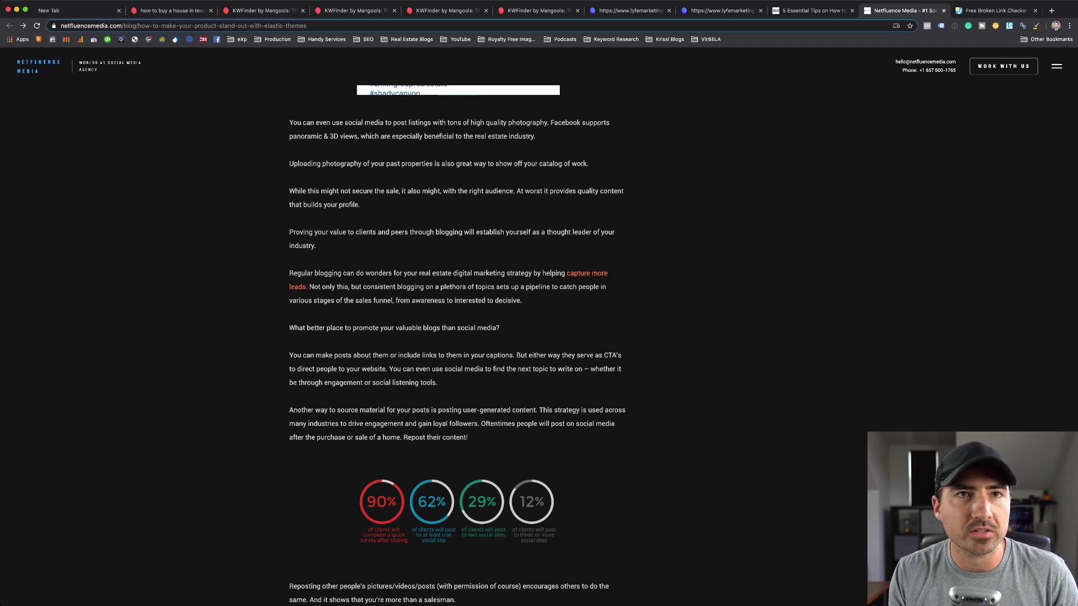
Switch to the Online Broken Link Checker page at brokenlinkcheck.com
{"action": "key", "text": "ctrl+Tab"}
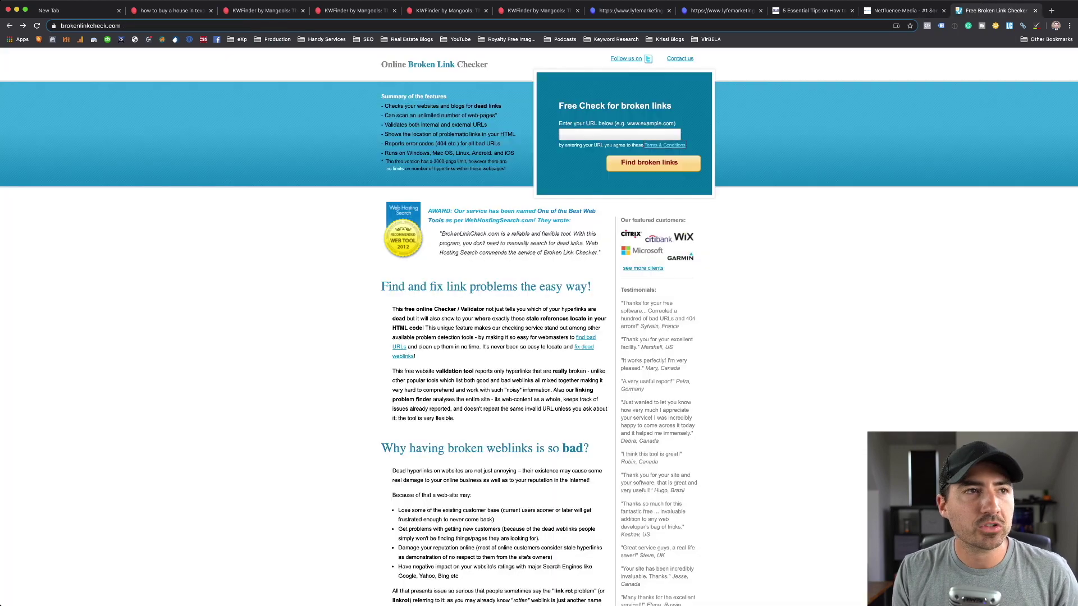